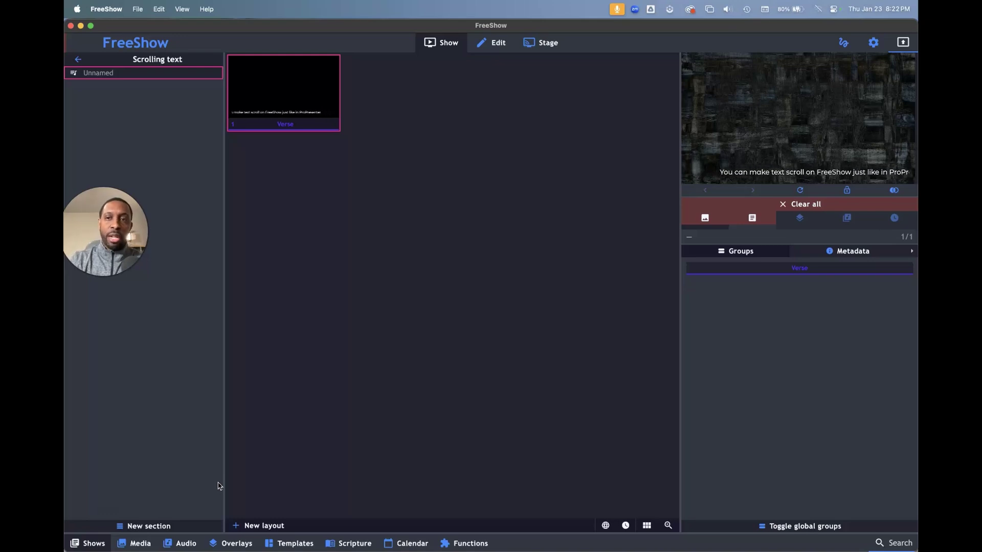
- Preview the live output full screen, then close the full-screen view
click(732, 158)
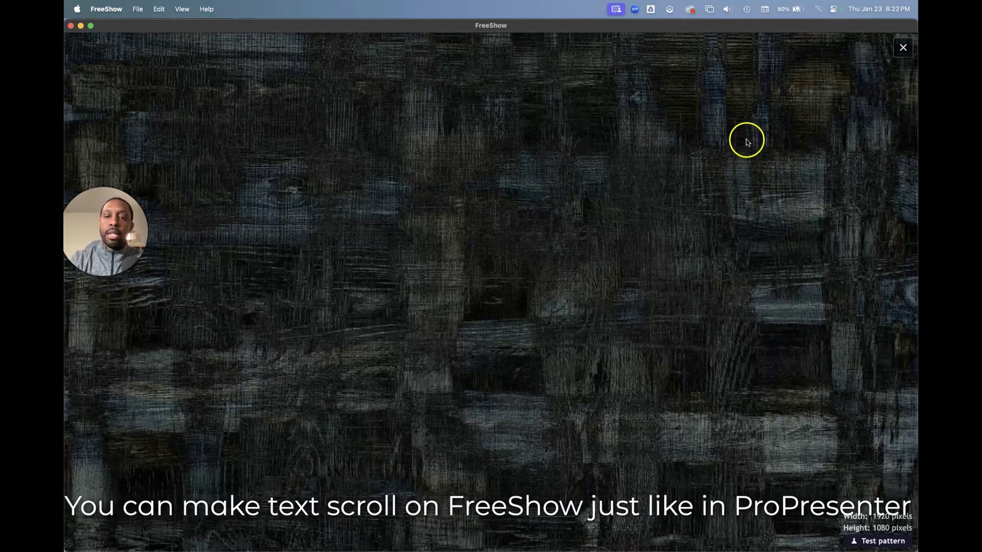
key(Escape)
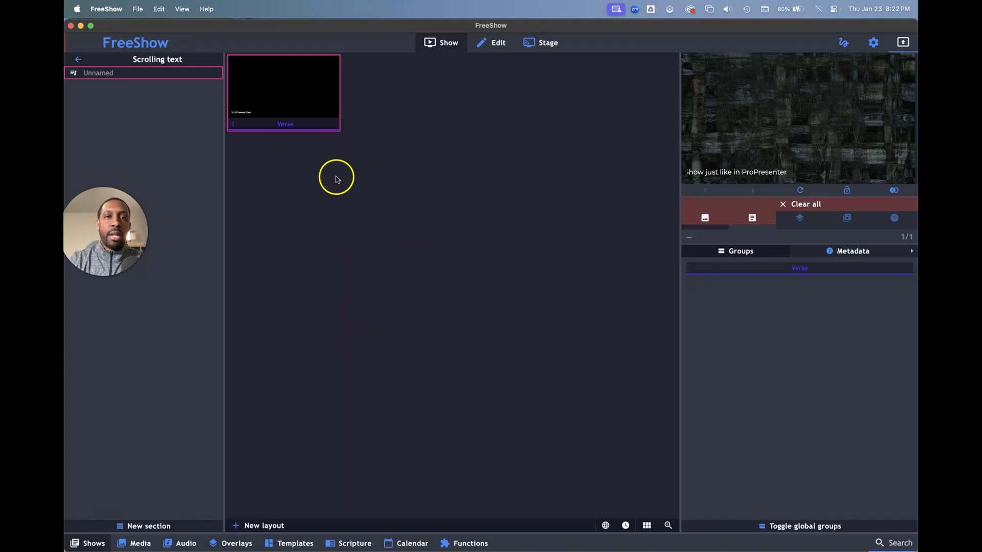
click(294, 120)
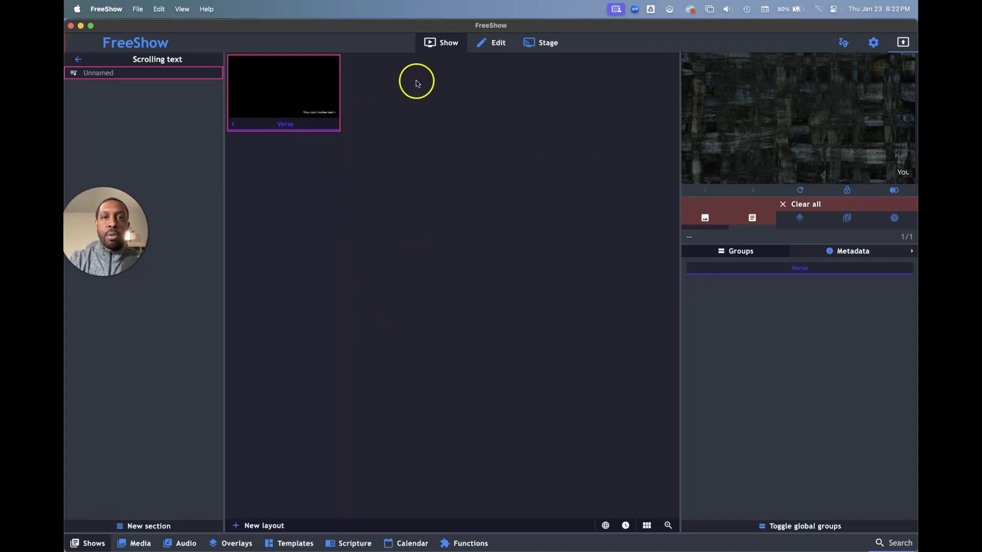
- Add a new second slide and delete its default placeholder textbox
click(491, 43)
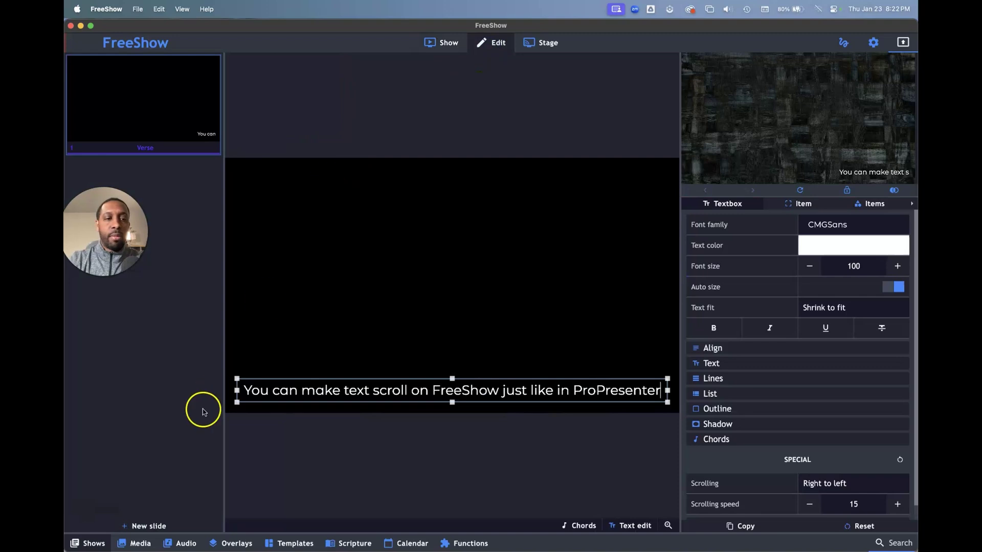
click(152, 527)
click(209, 171)
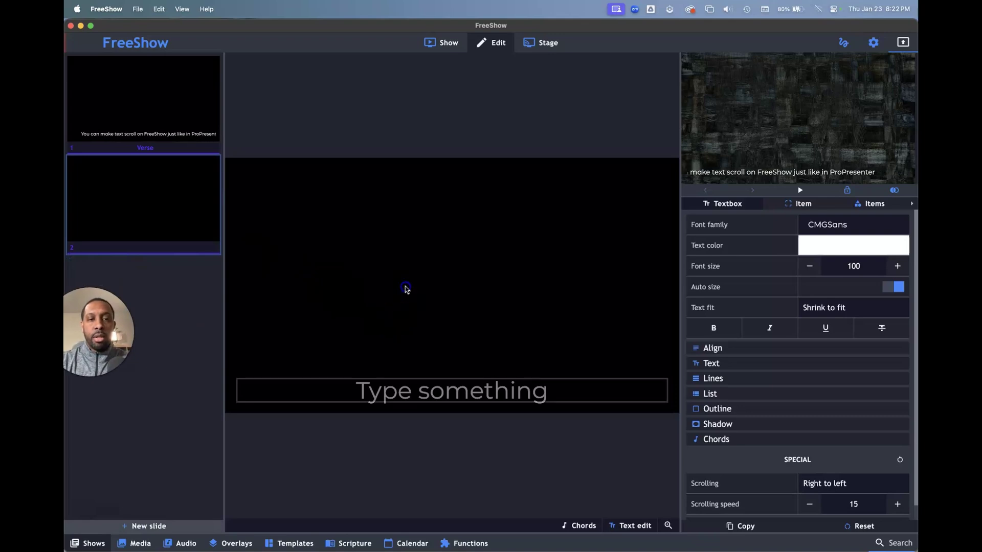
click(467, 390)
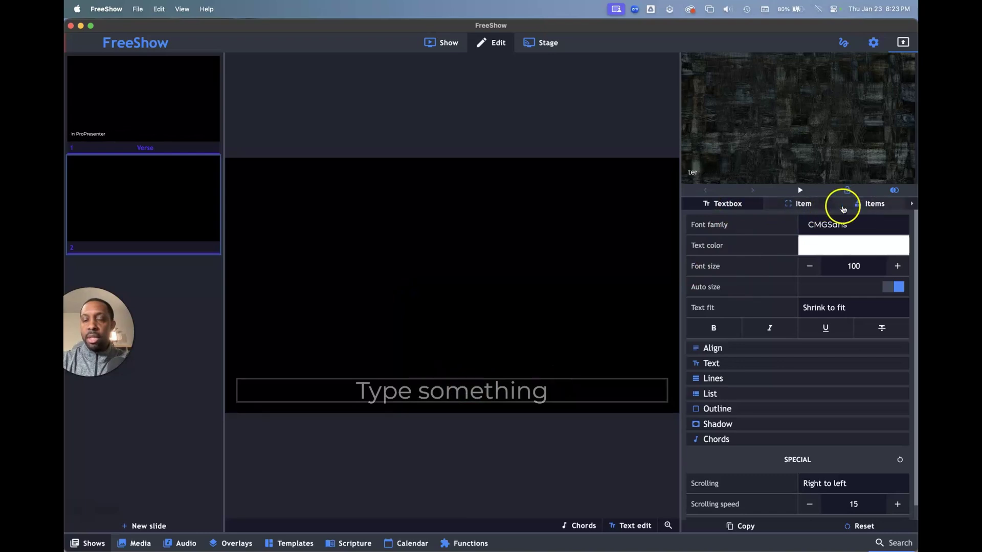
click(482, 376)
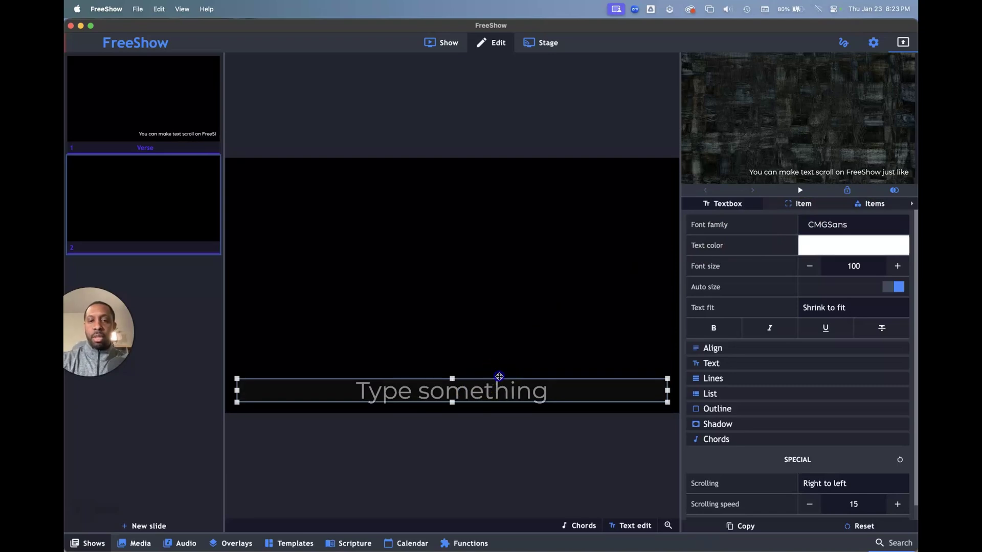
key(Delete)
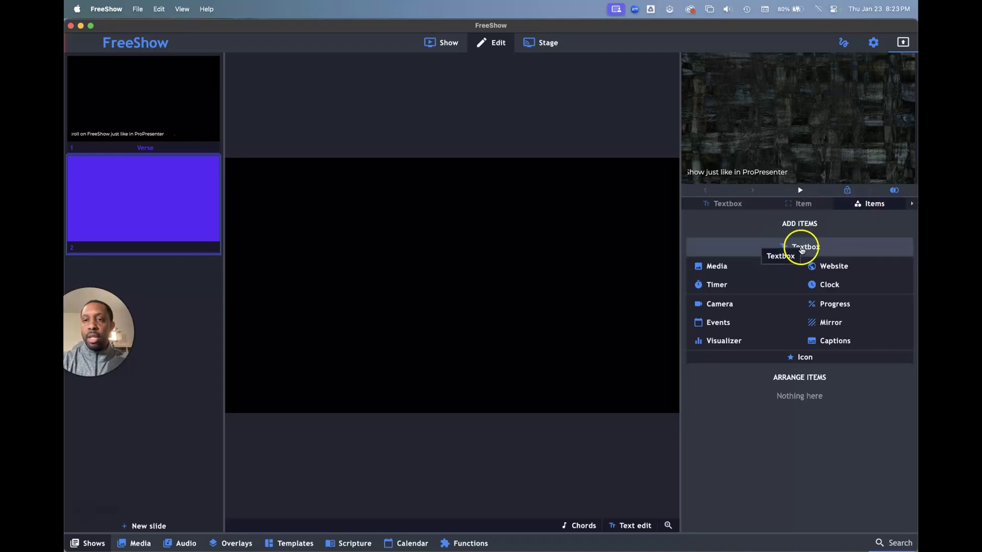
- Add a textbox to slide 2, shrink it to a thin strip and move it near the top
click(802, 249)
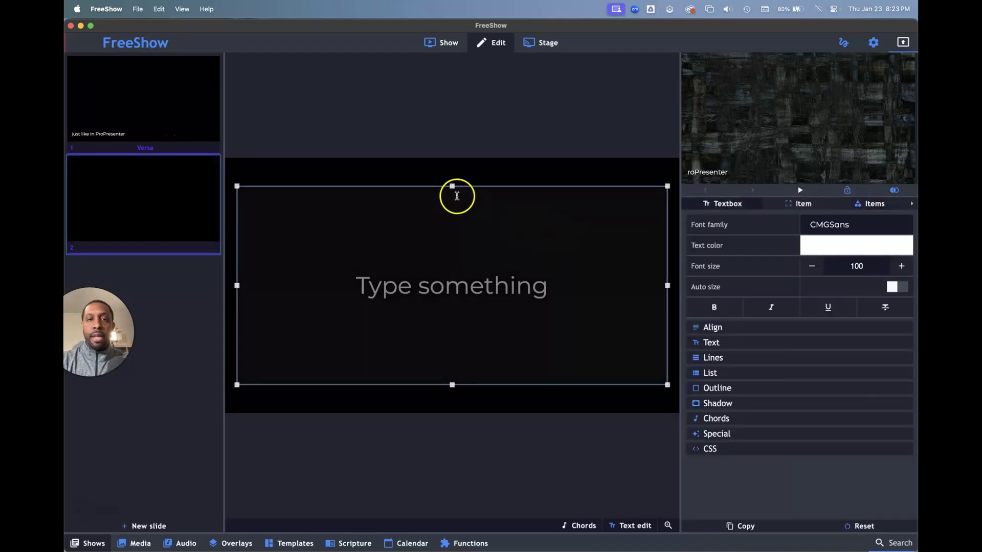
drag(452, 384, 454, 204)
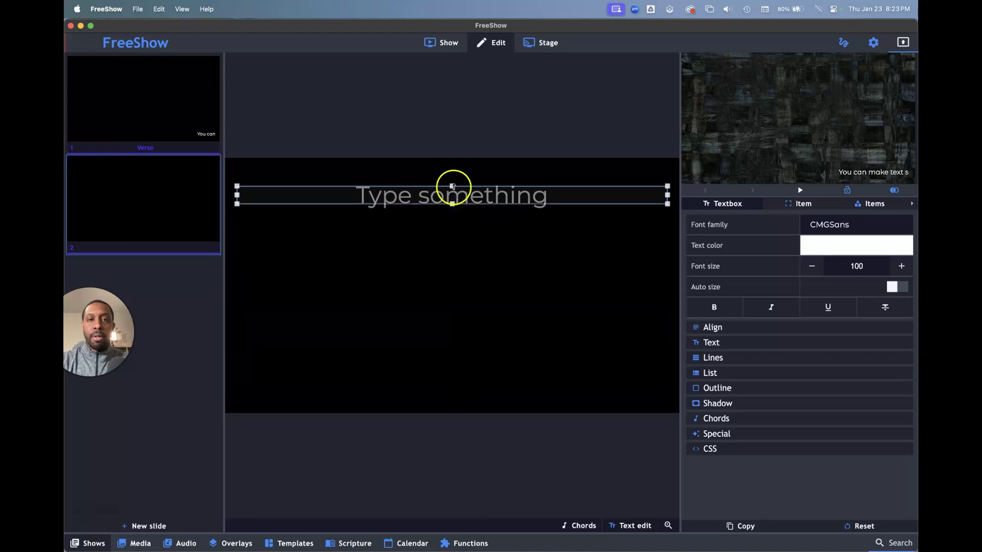
mouse_move(467, 181)
mouse_down()
mouse_move(466, 168)
mouse_move(455, 190)
mouse_up()
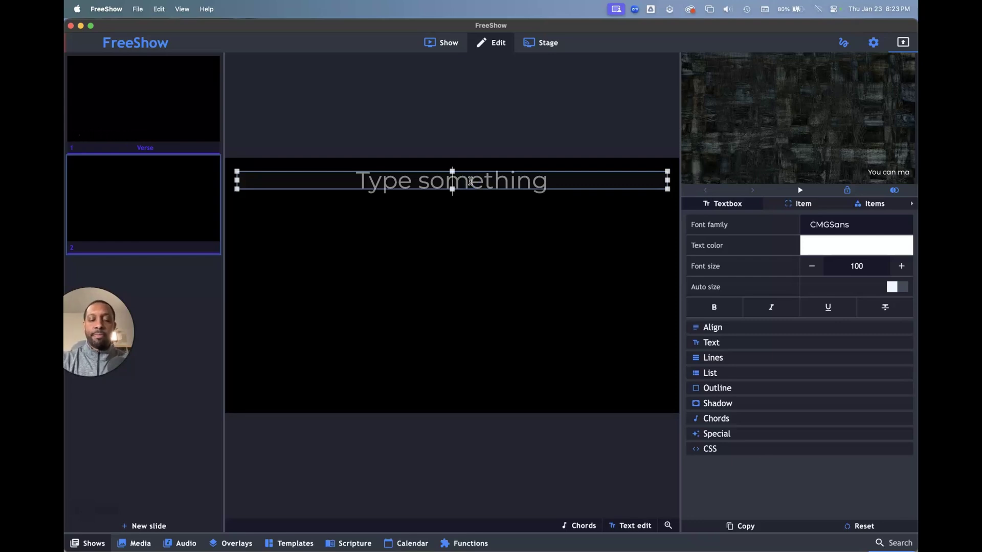
- Type 'There is extreme snow falling over the next hour.' into the top textbox
text(There is)
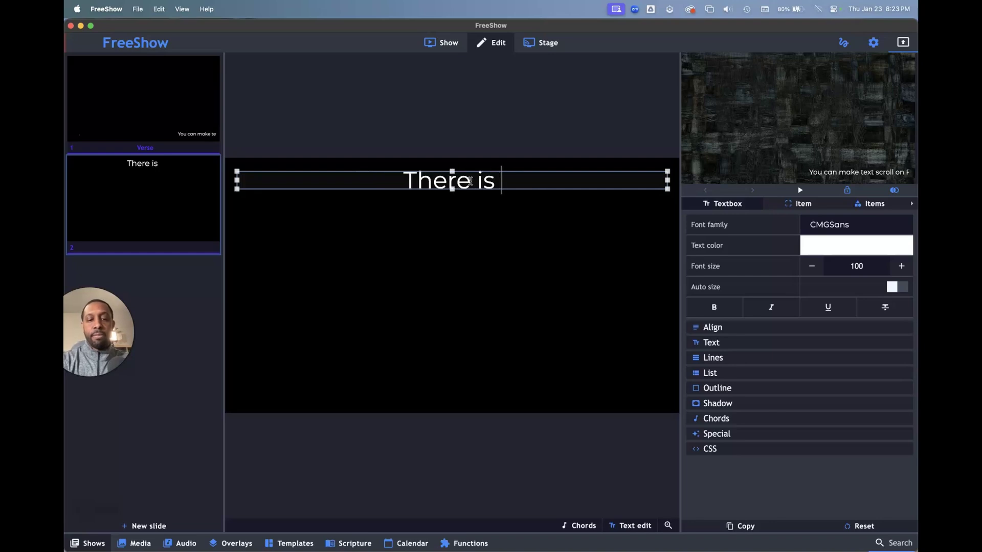
text( extreme s)
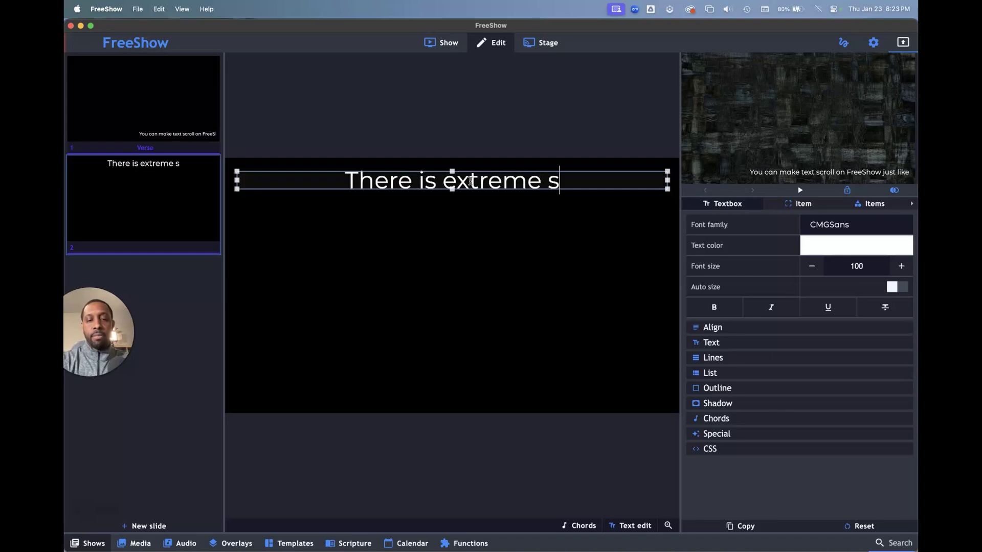
text(now falli)
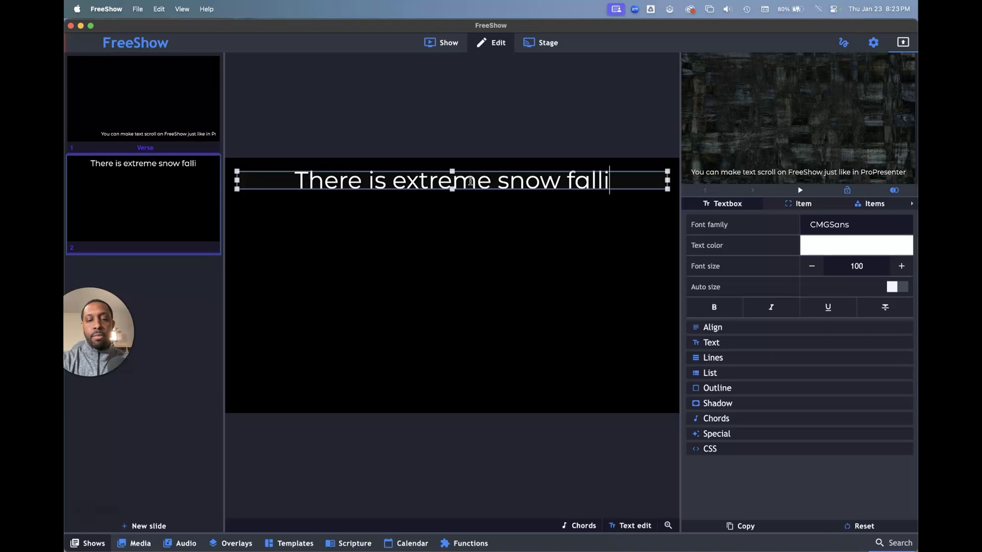
text(ng over the )
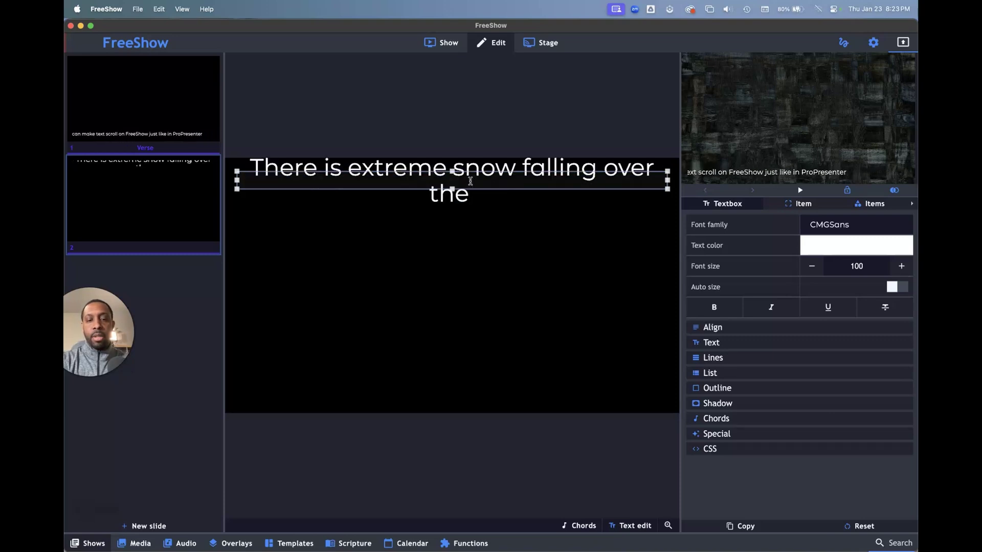
text(next hour)
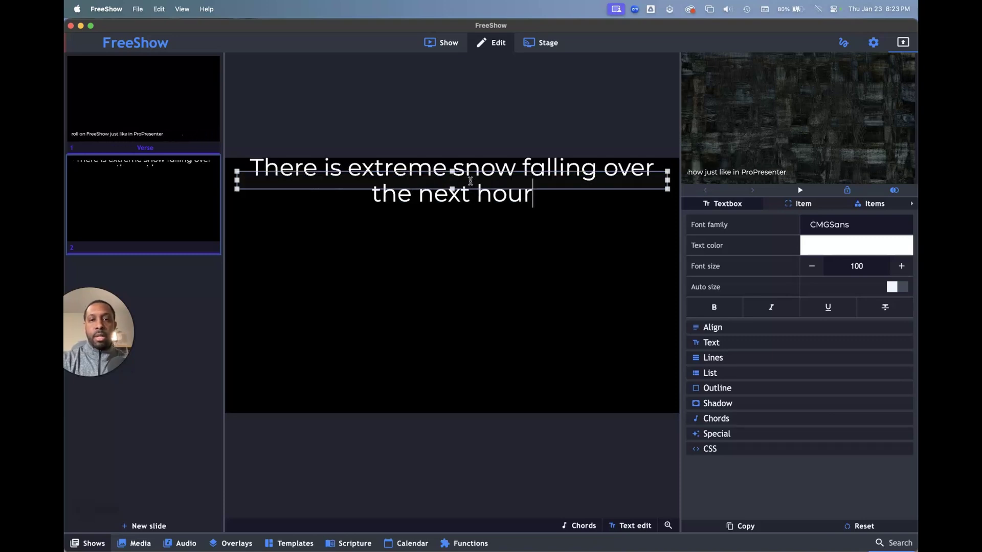
text(.)
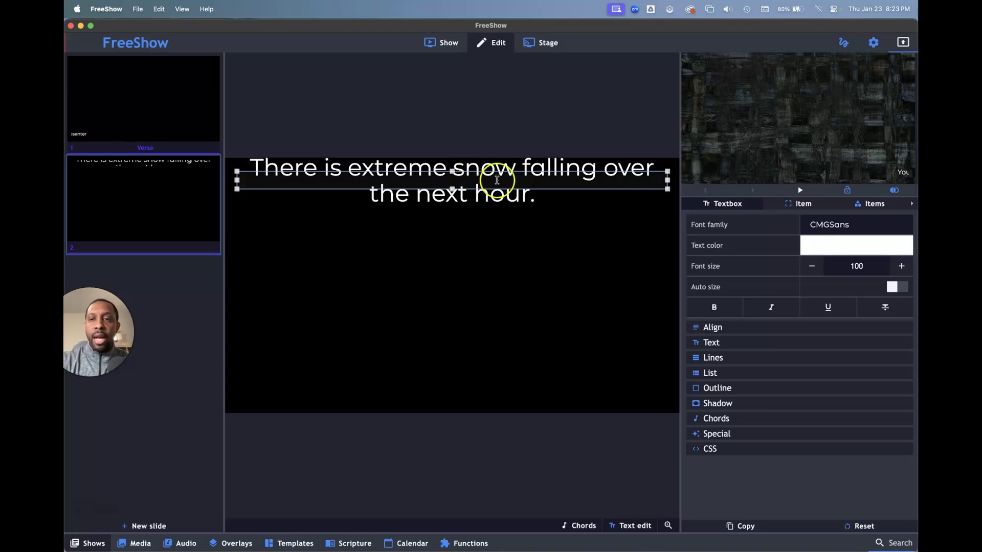
click(470, 183)
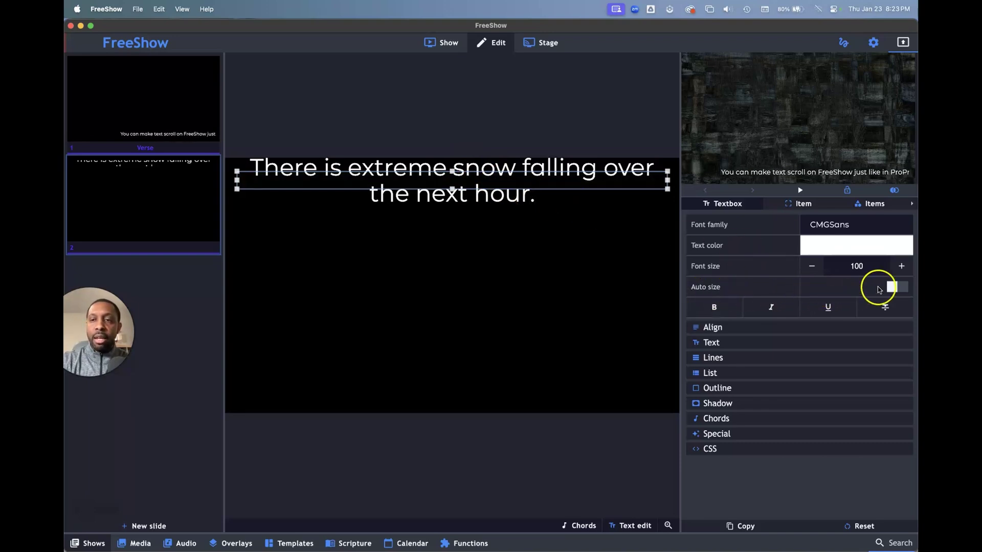
- Shrink the warning text to fit one line and make it scroll right to left at speed 15
click(891, 288)
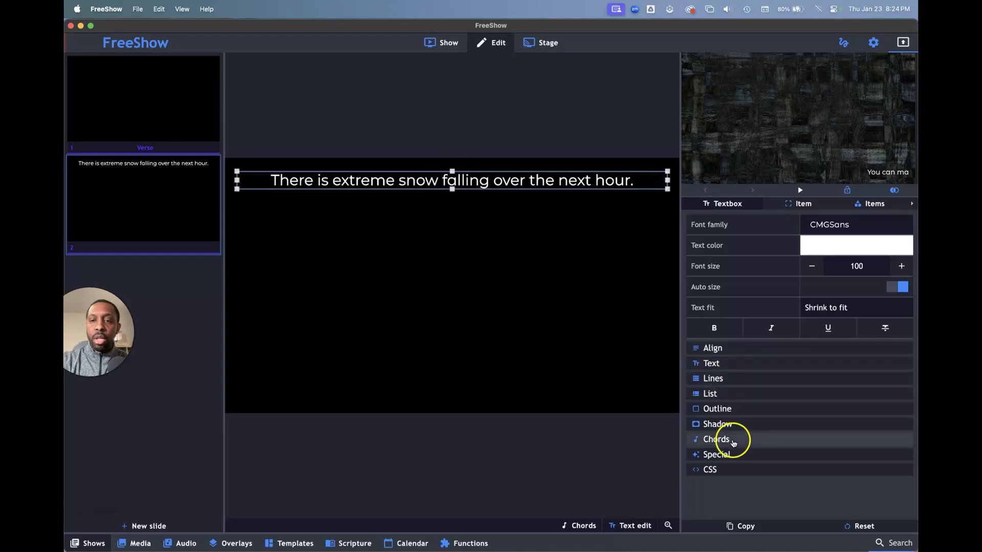
click(731, 455)
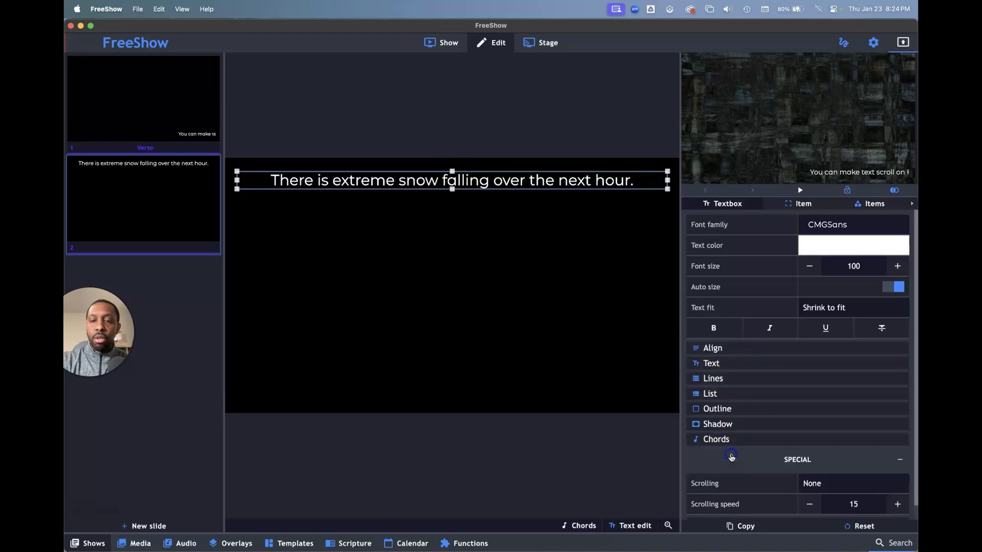
scroll(830, 462, down, 1)
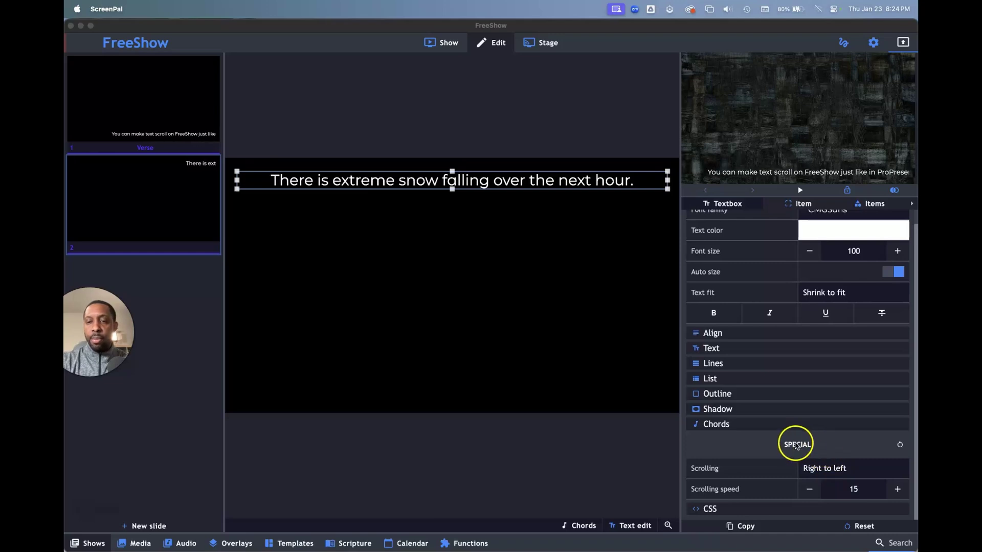
click(783, 469)
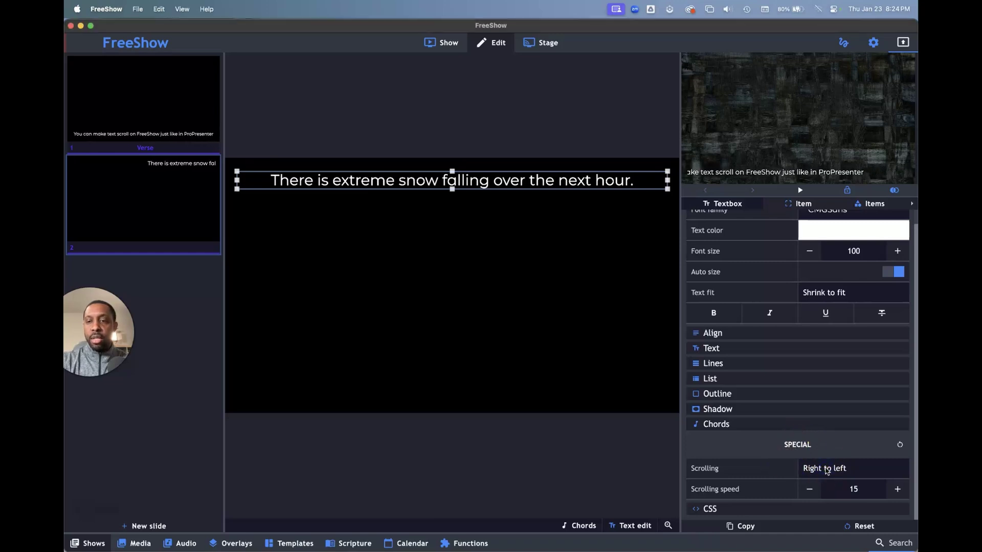
click(827, 470)
click(772, 488)
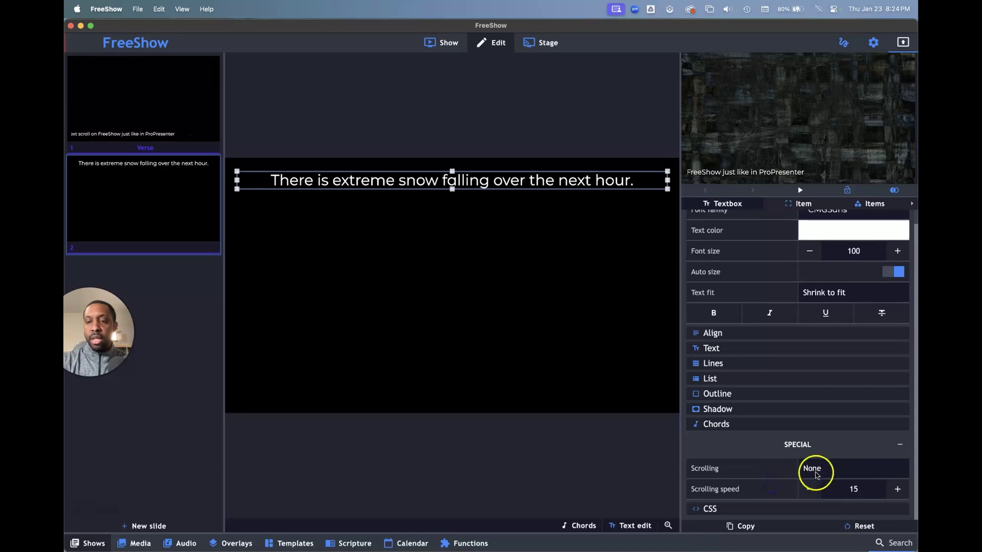
click(816, 467)
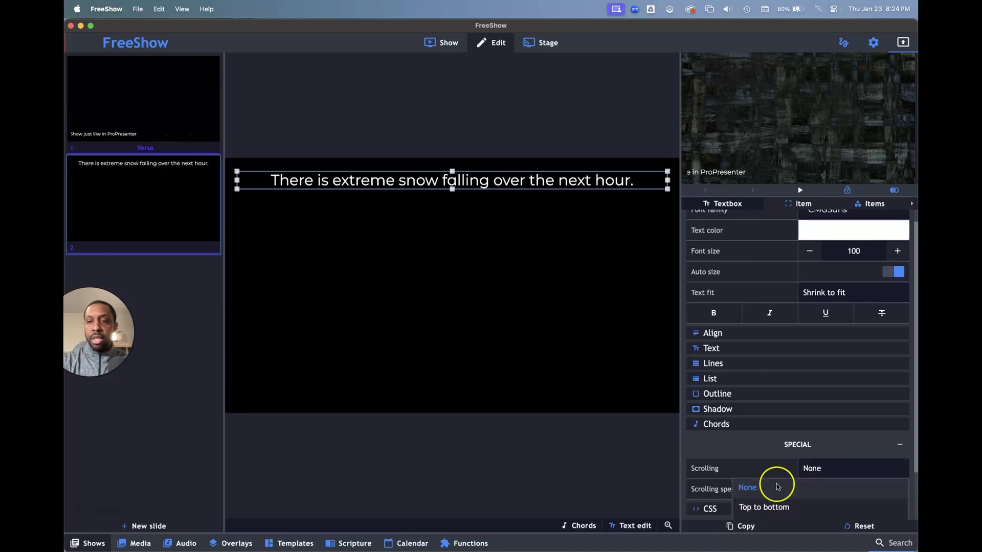
scroll(776, 481, down, 3)
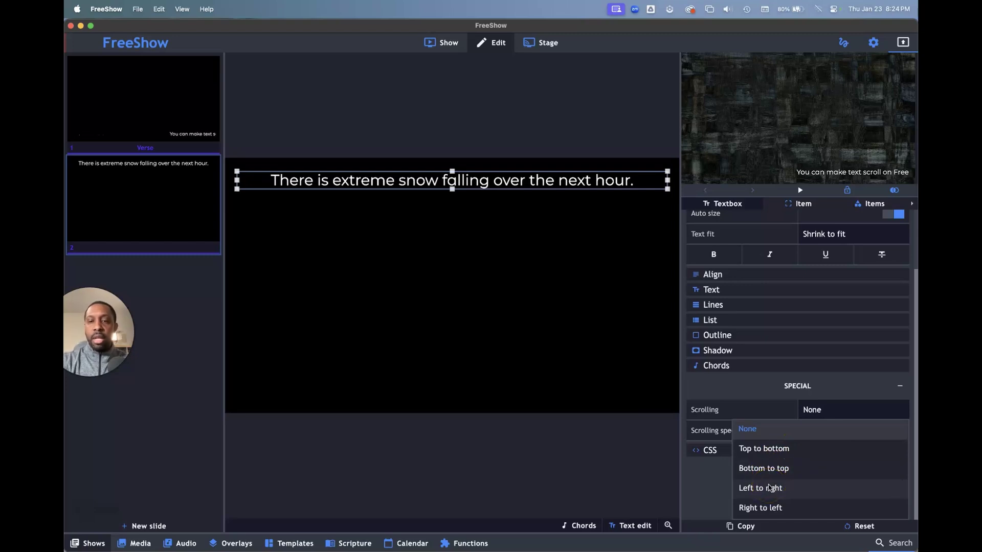
click(772, 508)
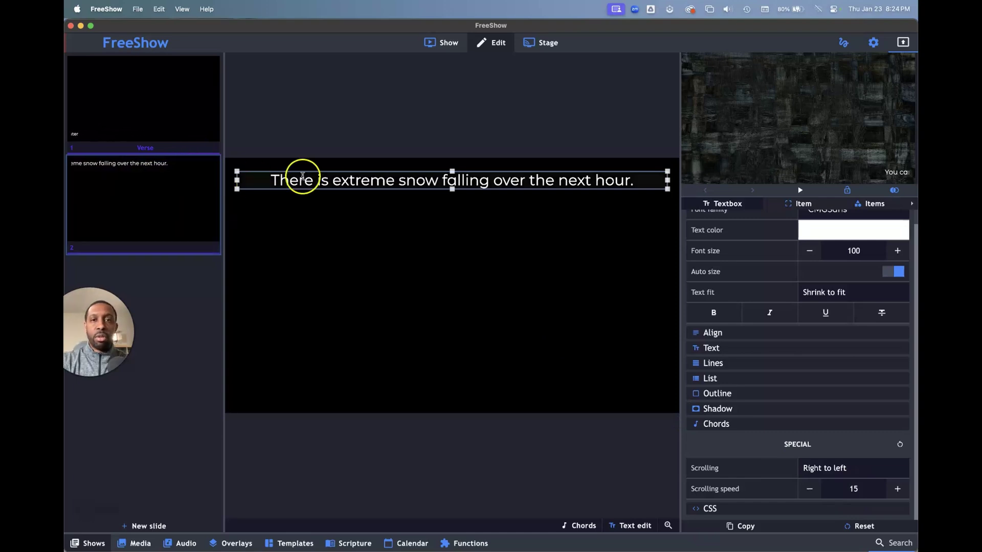
- Check the scrolling warning in the full-window output preview, then close it
click(449, 45)
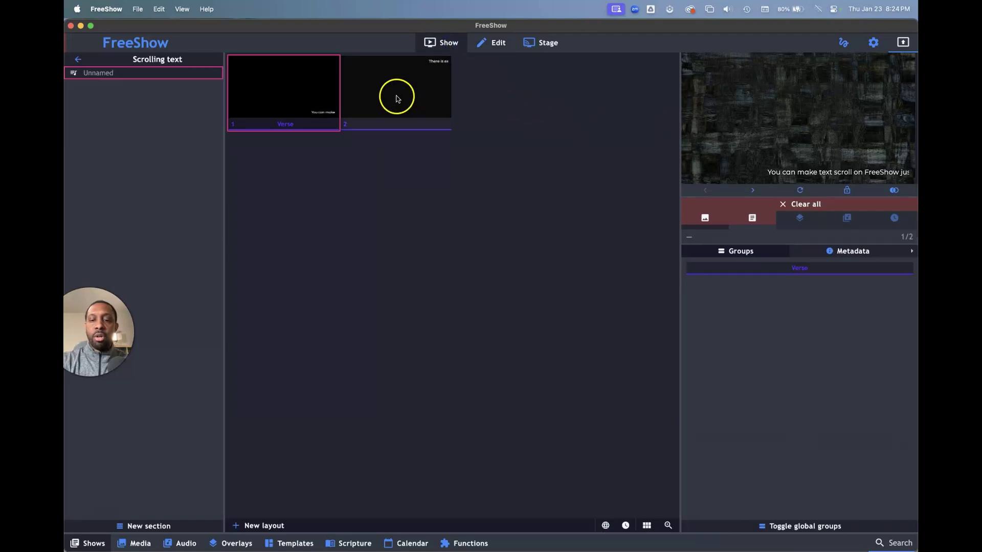
double_click(735, 112)
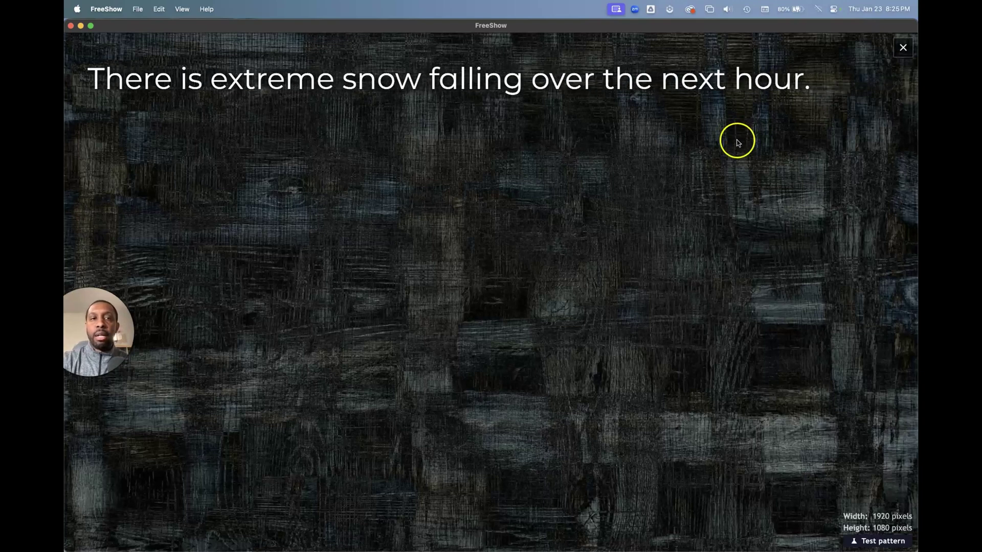
key(Escape)
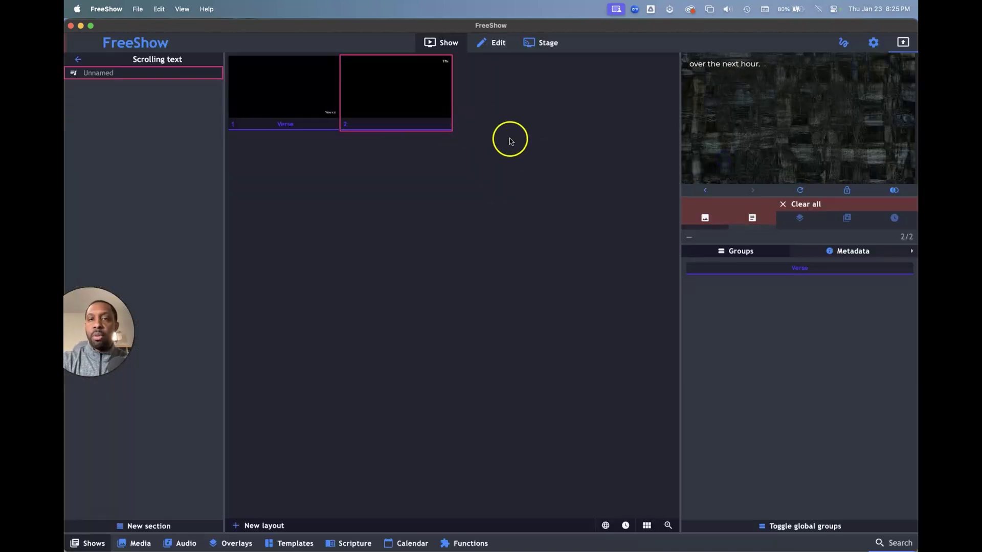
- Raise the warning's scrolling speed from 15 to 25 and return to the slide overview
click(492, 44)
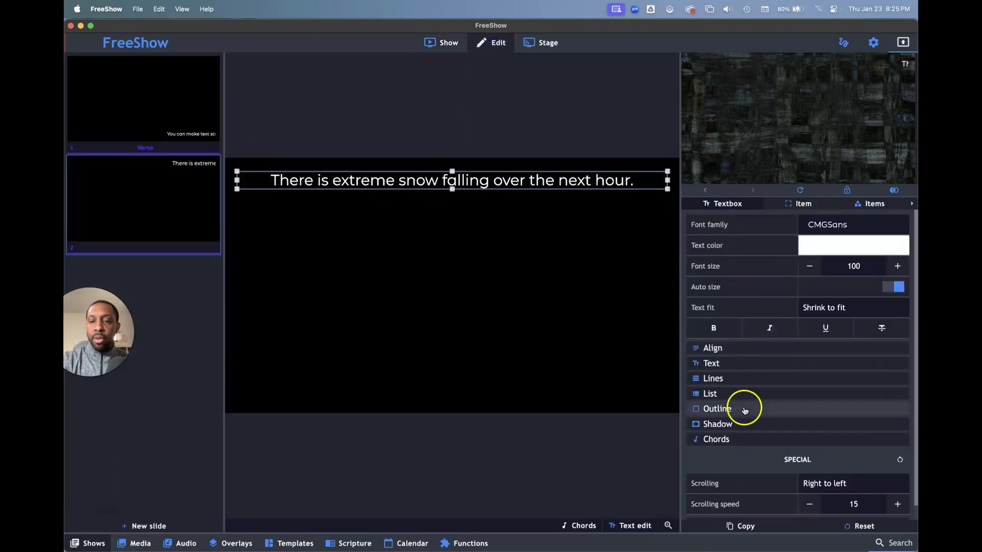
click(898, 505)
click(897, 504)
click(898, 506)
click(897, 505)
click(899, 506)
click(898, 506)
click(899, 507)
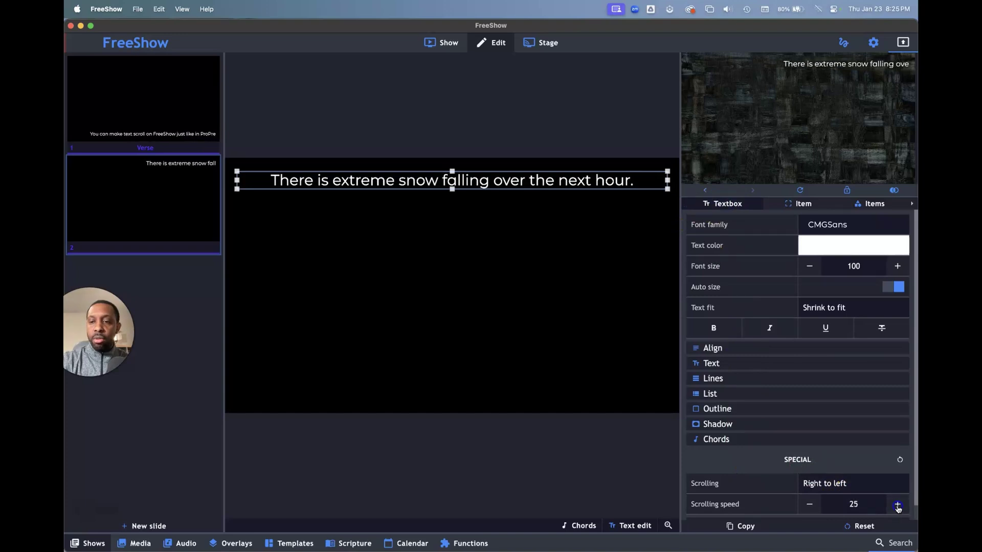
click(898, 507)
click(898, 507)
click(898, 506)
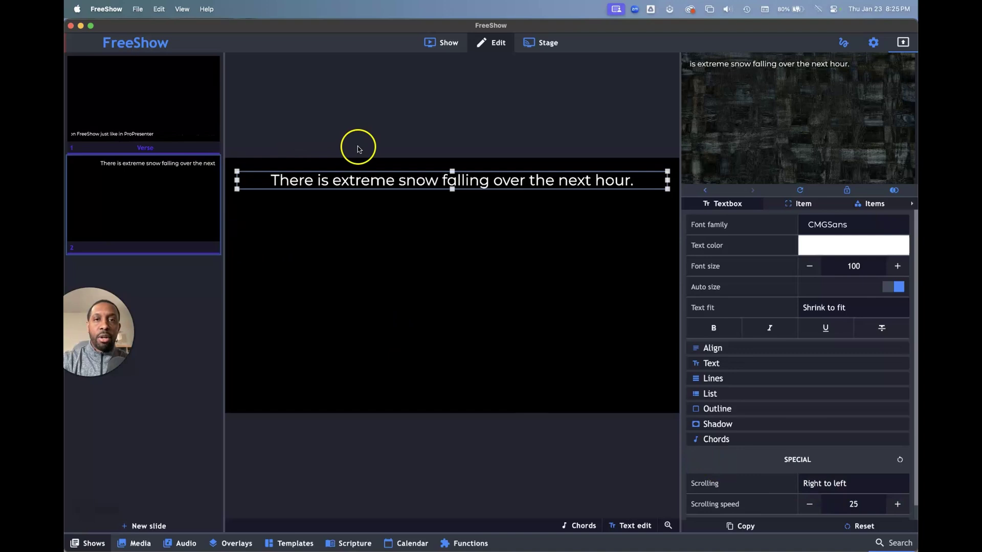
click(448, 43)
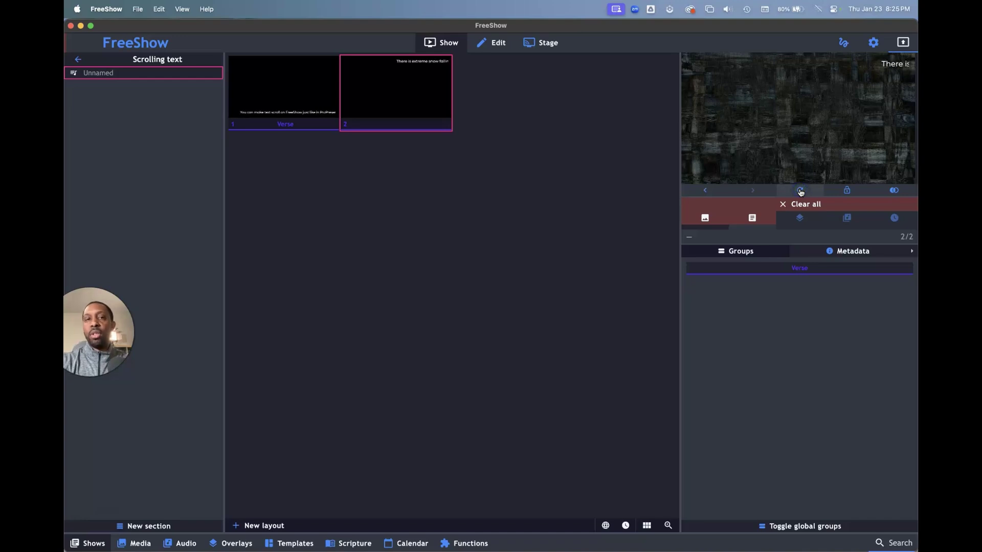
- Check the faster scroll in the full-window output, then close it
click(909, 149)
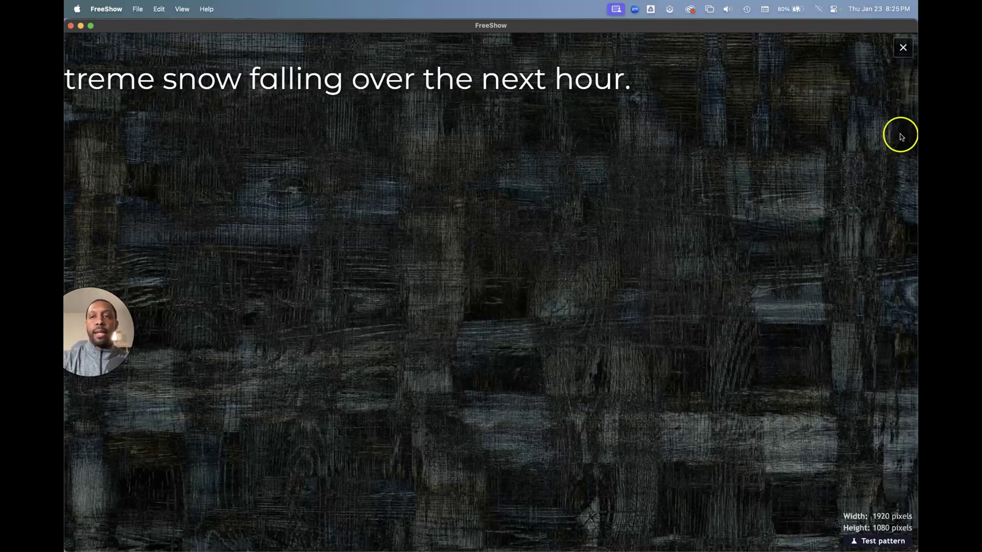
click(903, 47)
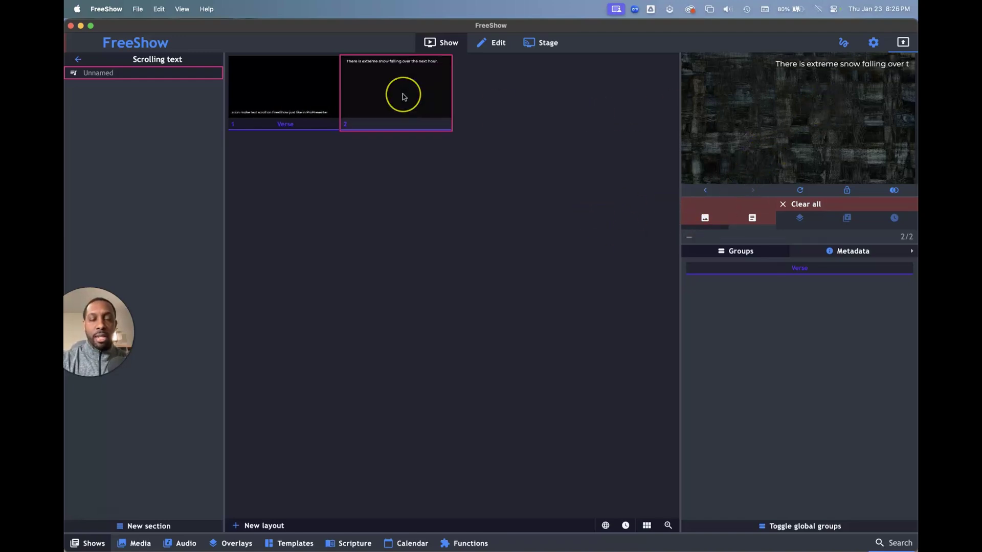
- Stretch the warning textbox across the full slide width, at X 0 with width 1920
click(483, 44)
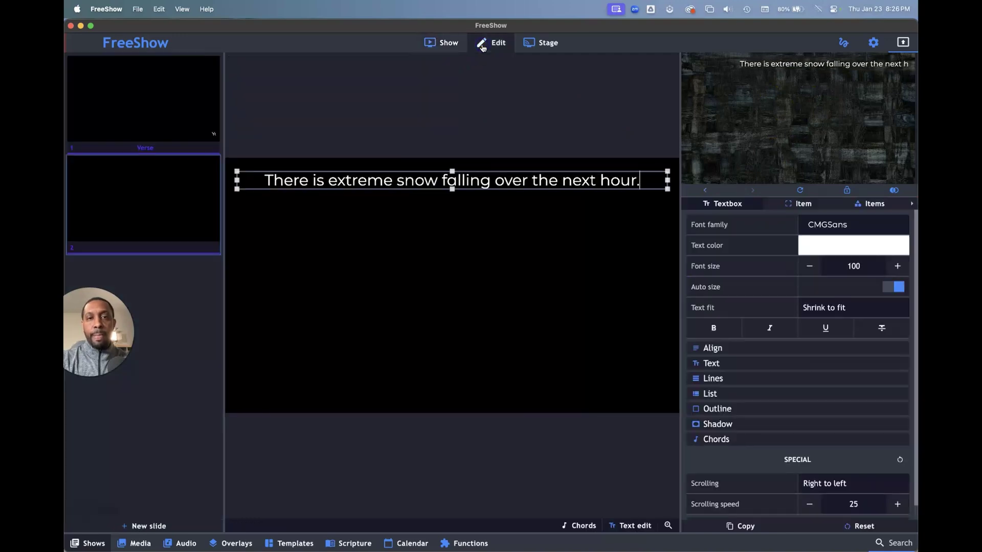
click(494, 174)
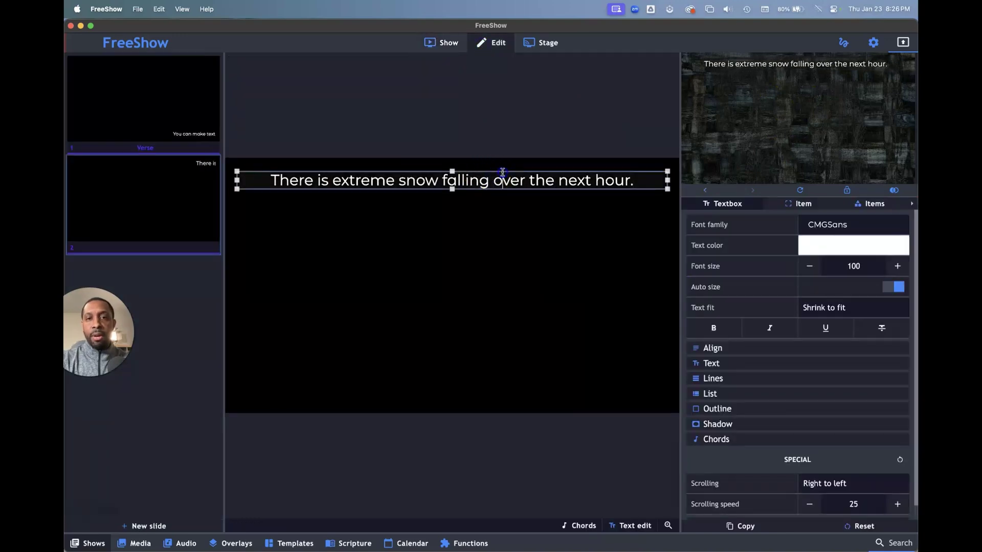
click(673, 180)
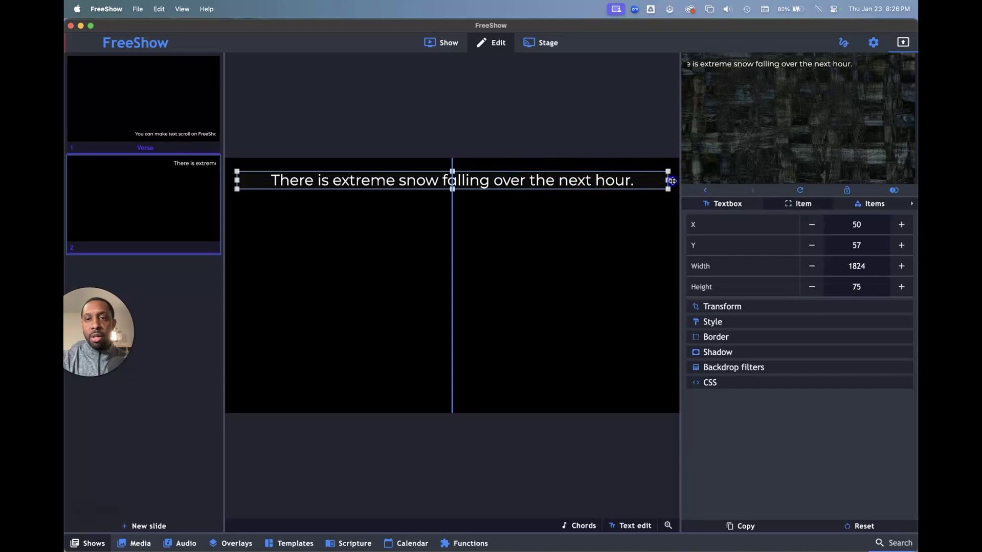
drag(672, 180, 679, 181)
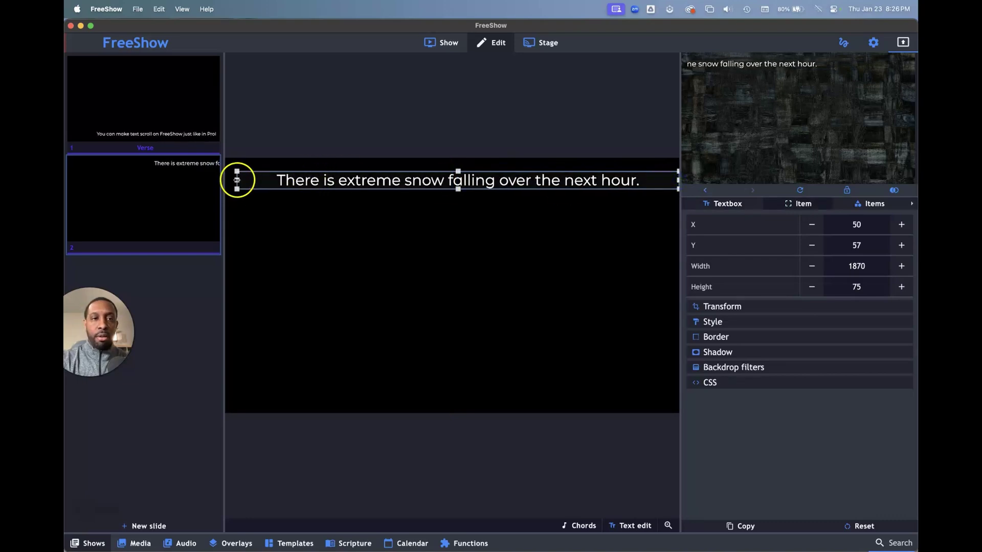
drag(237, 180, 227, 180)
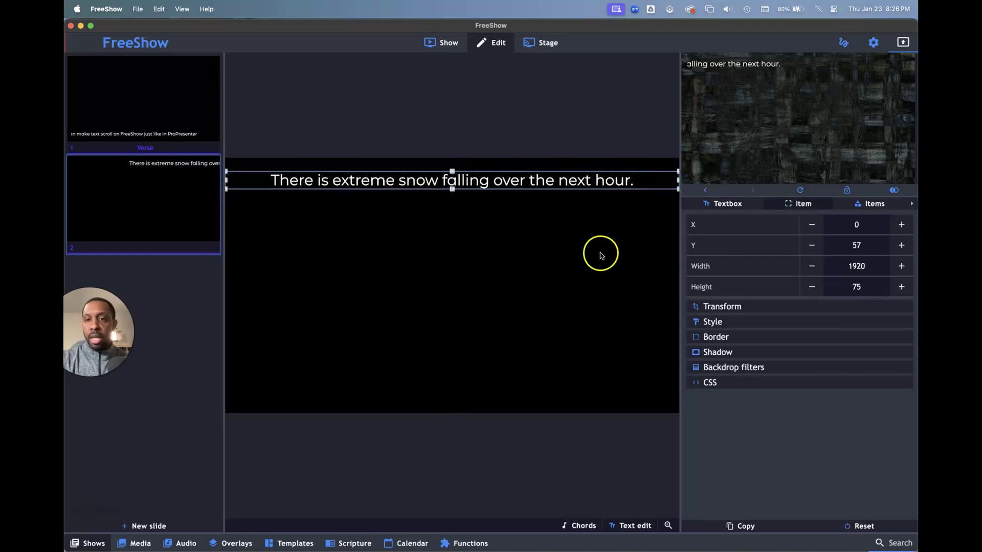
click(736, 204)
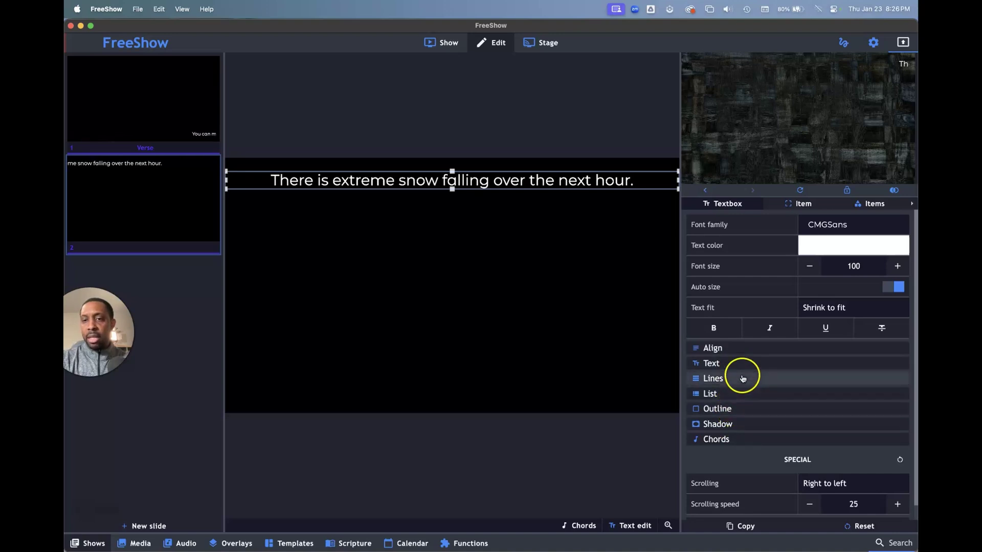
- Give the warning textbox a red background colour in its Style settings
click(805, 204)
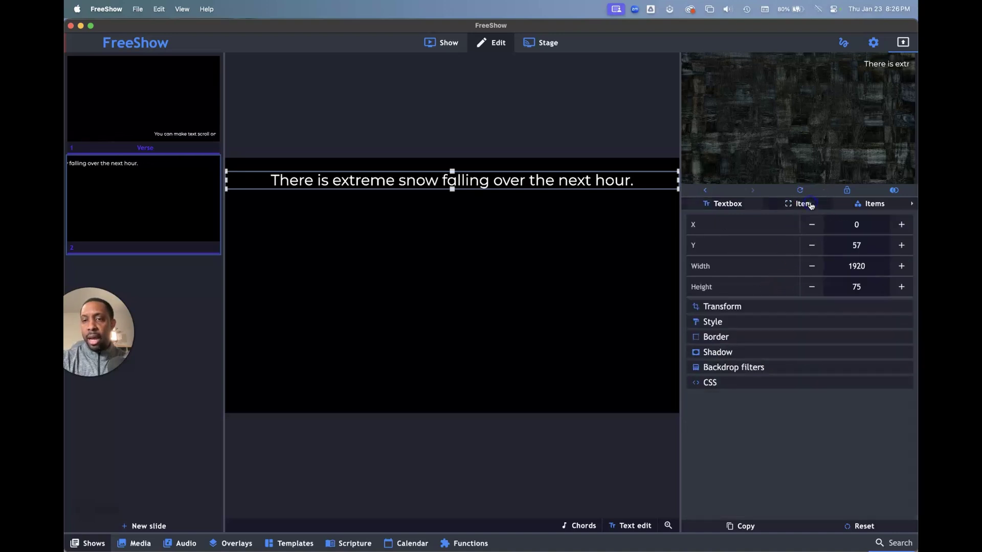
click(727, 321)
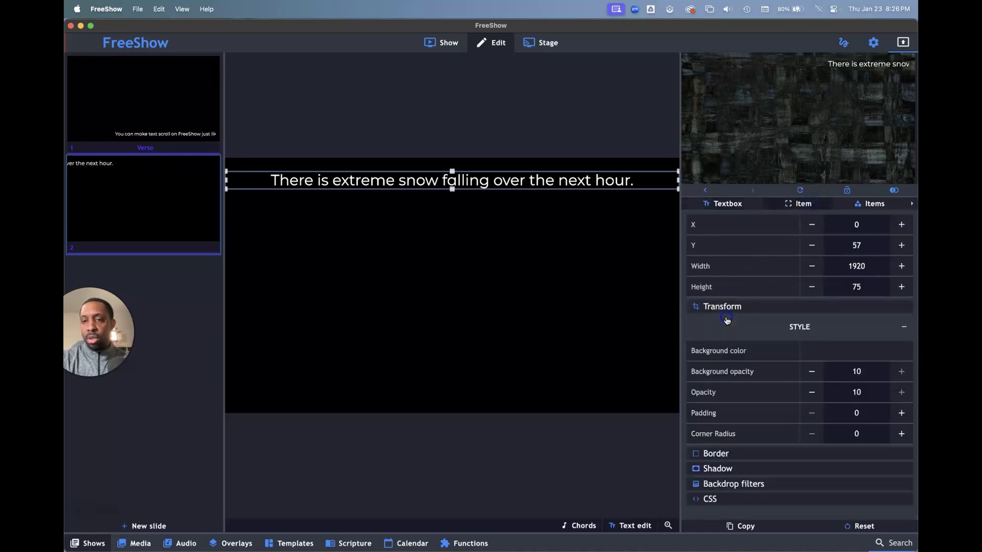
click(827, 352)
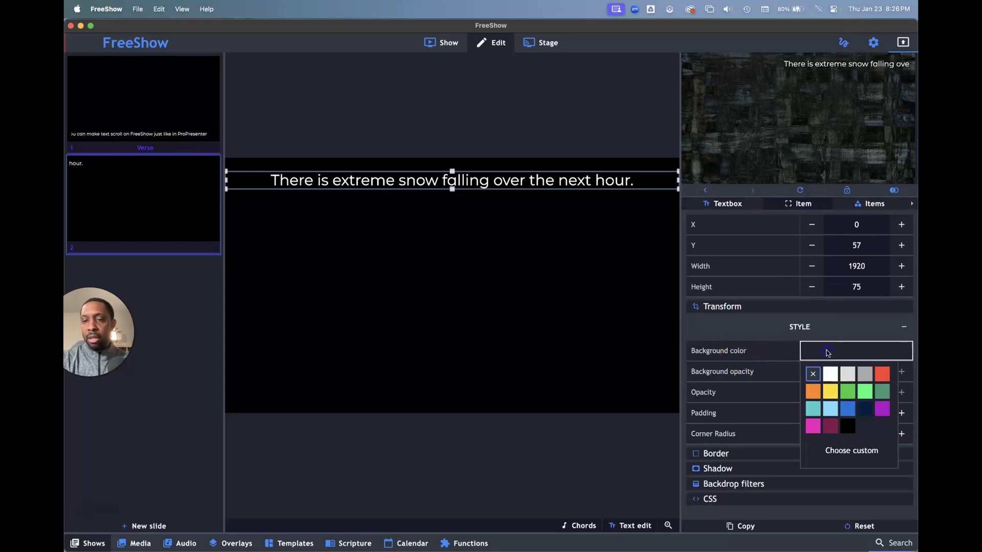
click(880, 376)
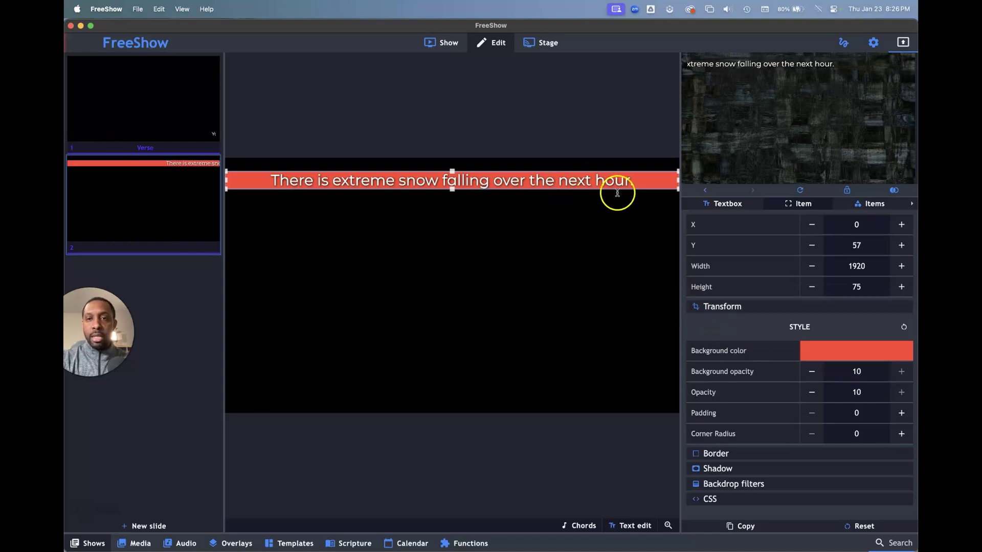
- Send slide 2 live and check the red scrolling banner in the full-window output
click(448, 45)
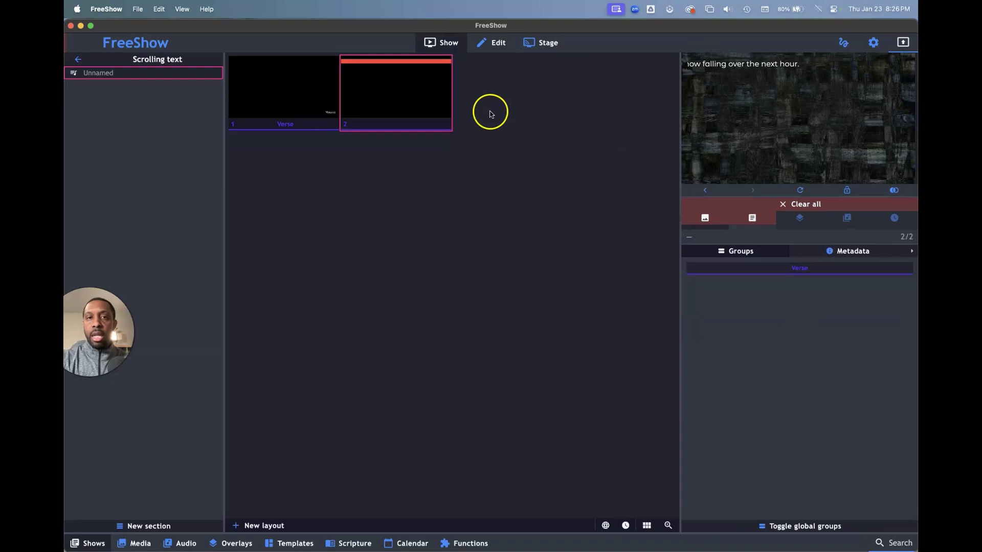
click(425, 99)
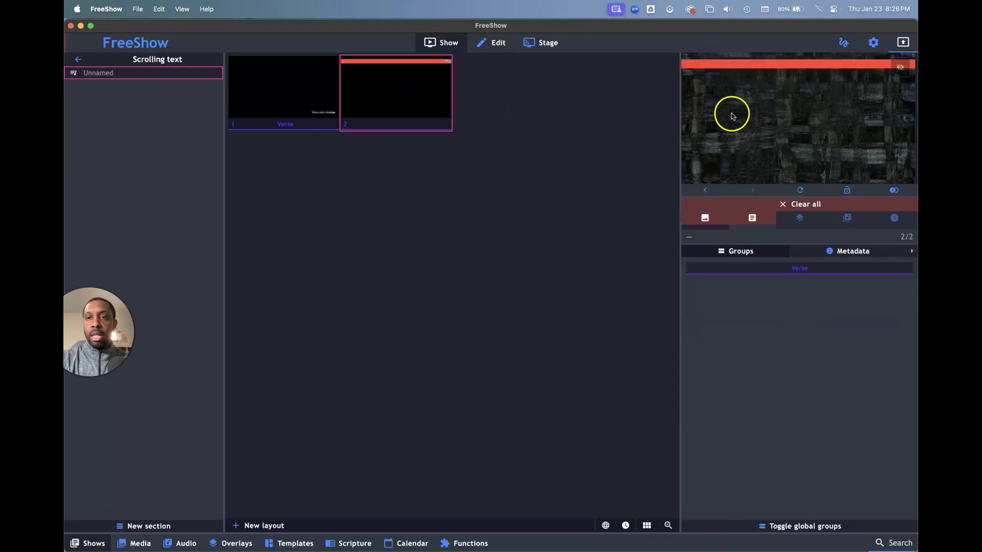
click(817, 138)
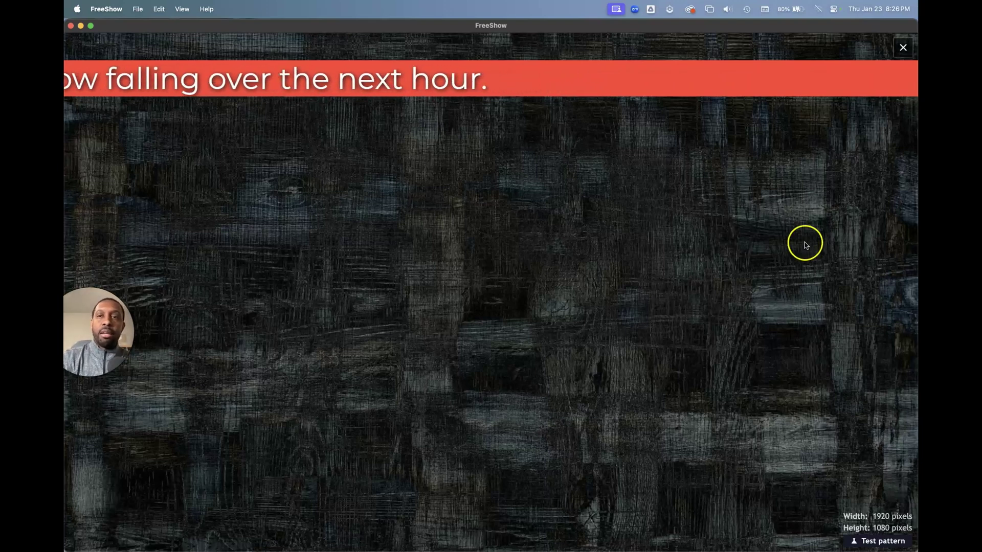
key(Escape)
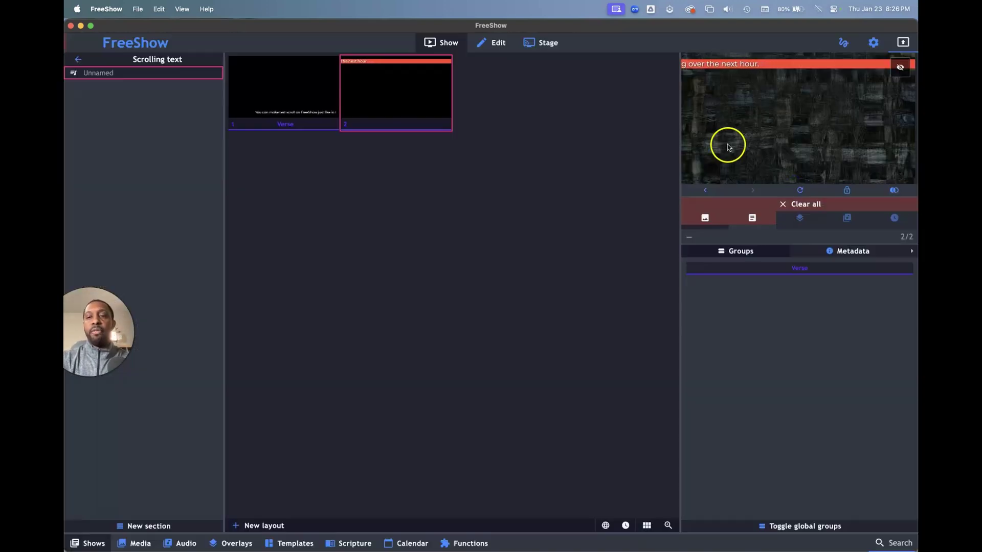